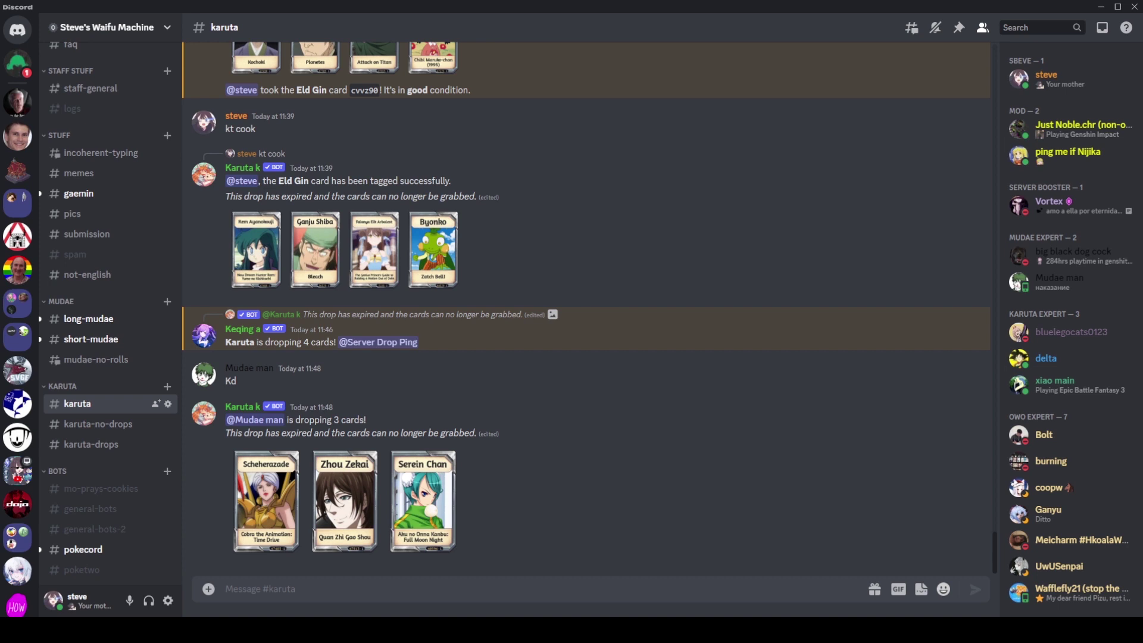
Rerun the recent 'mentions:' search to list about 23,672 results
left_click(1017, 28)
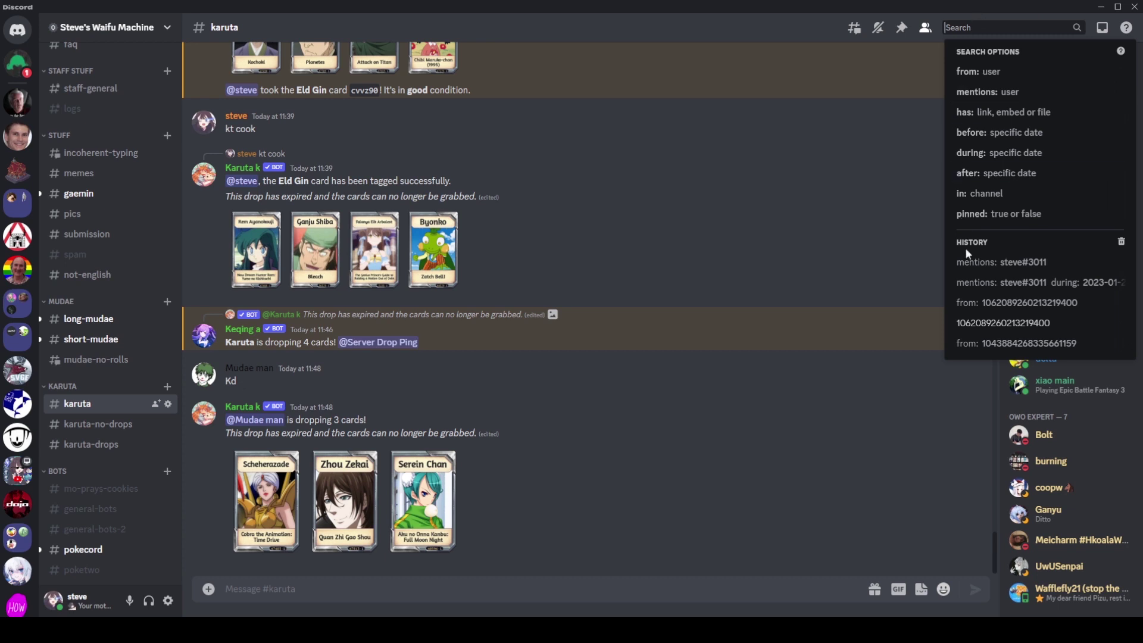
left_click(974, 262)
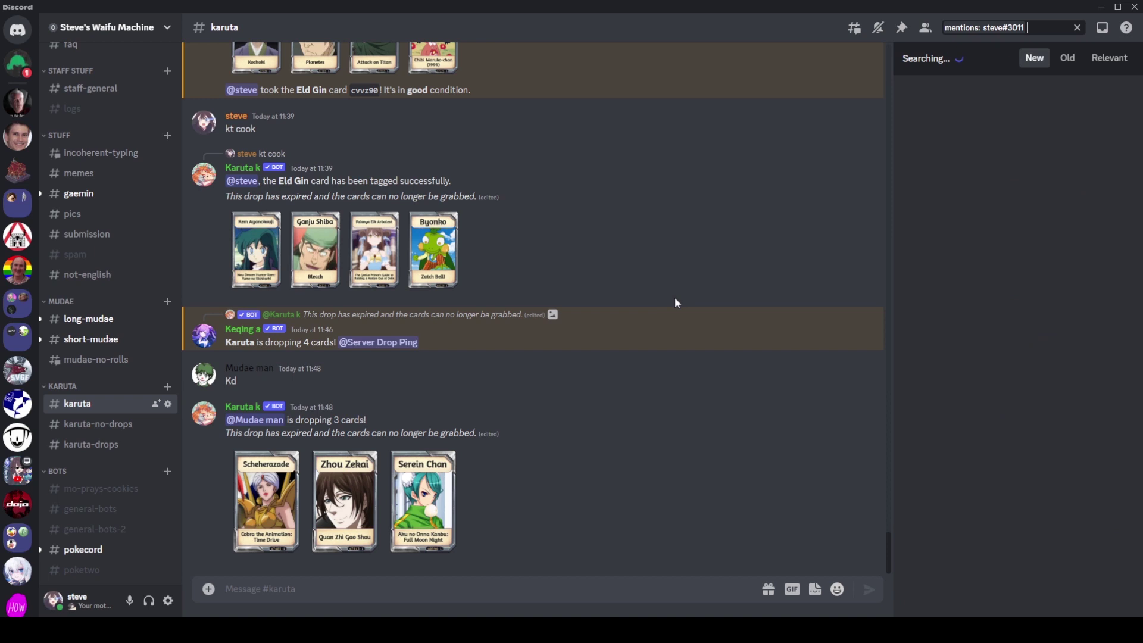
scroll(675, 297, "up", 1)
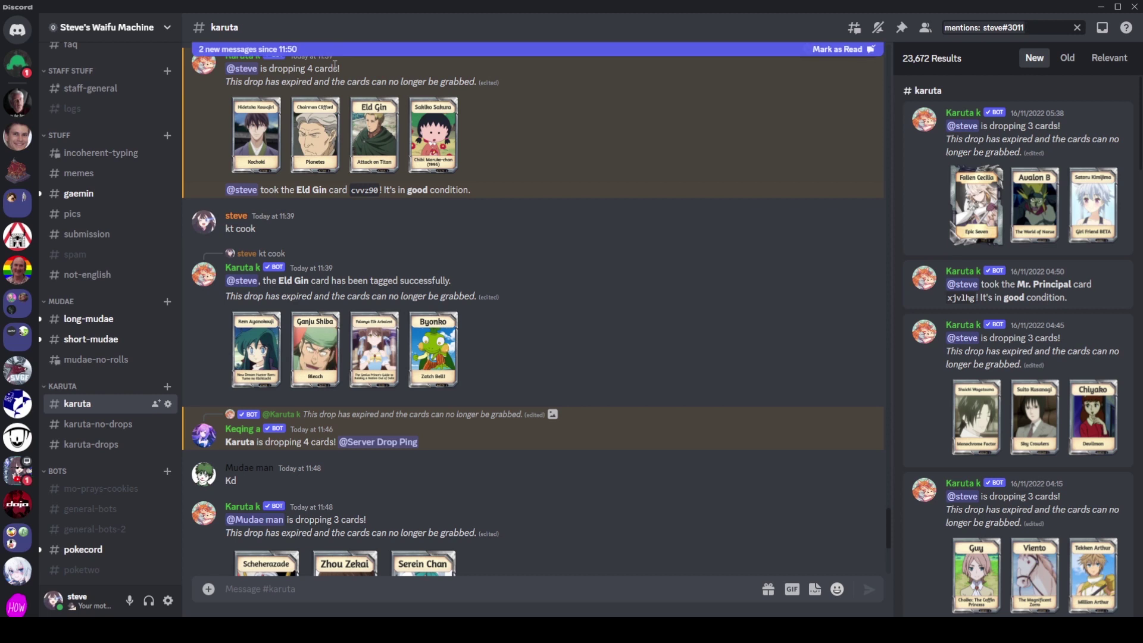
scroll(387, 67, "up", 1)
mouse_move(536, 215)
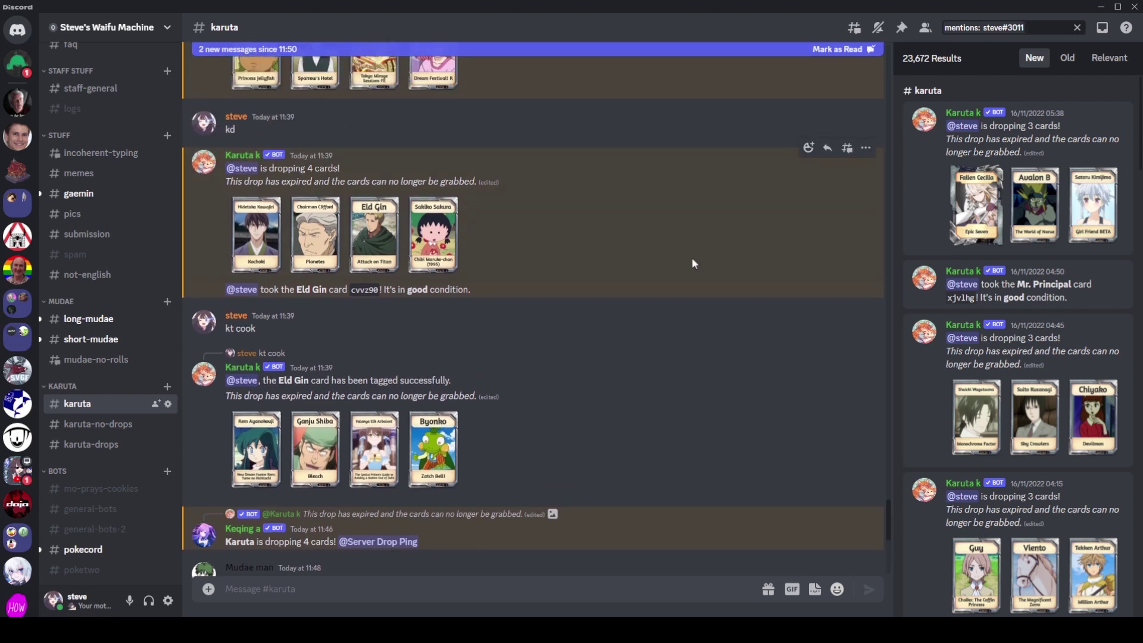
scroll(692, 261, "down", 4)
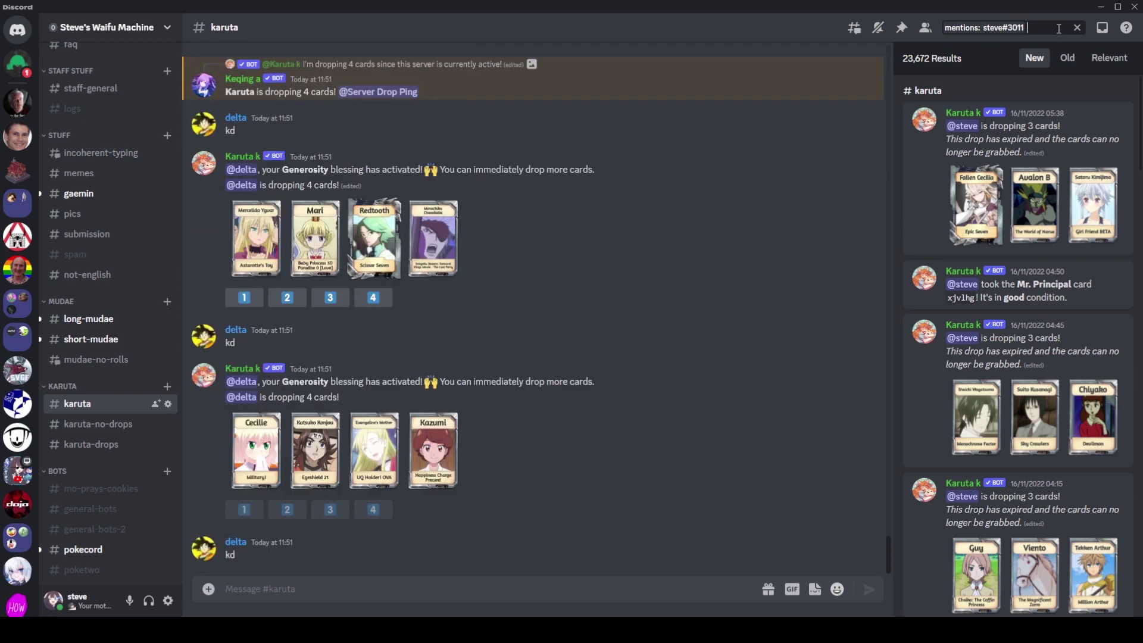
scroll(1081, 328, "down", 5)
scroll(1081, 328, "down", 3)
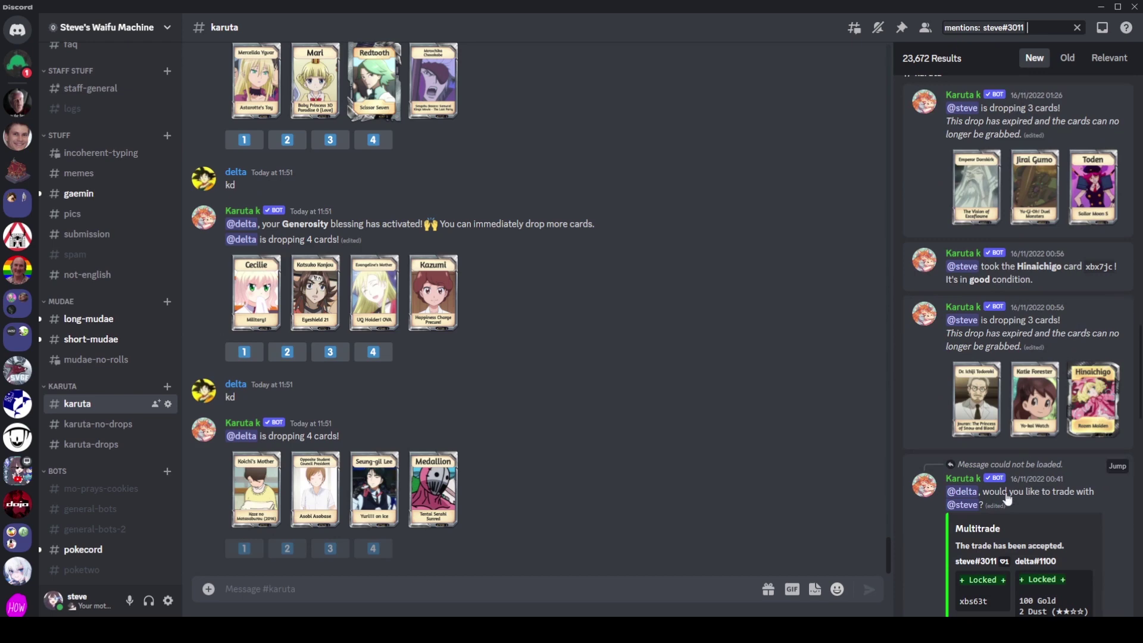
scroll(1041, 338, "up", 1)
scroll(1036, 347, "up", 1)
scroll(1031, 352, "up", 1)
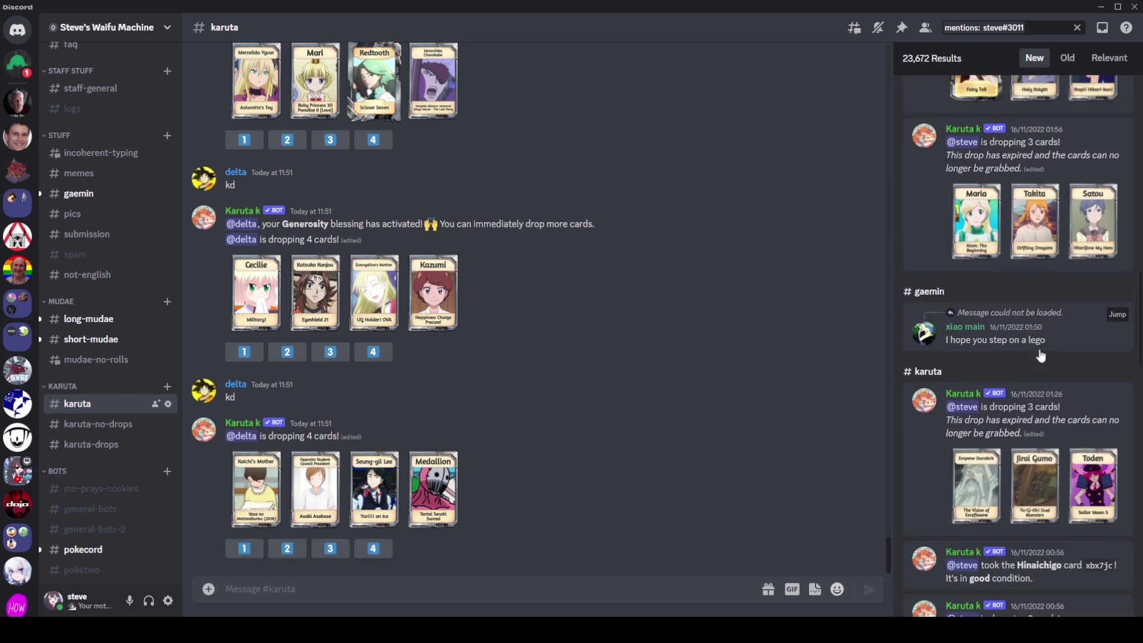
scroll(1040, 356, "up", 5)
scroll(1058, 349, "up", 3)
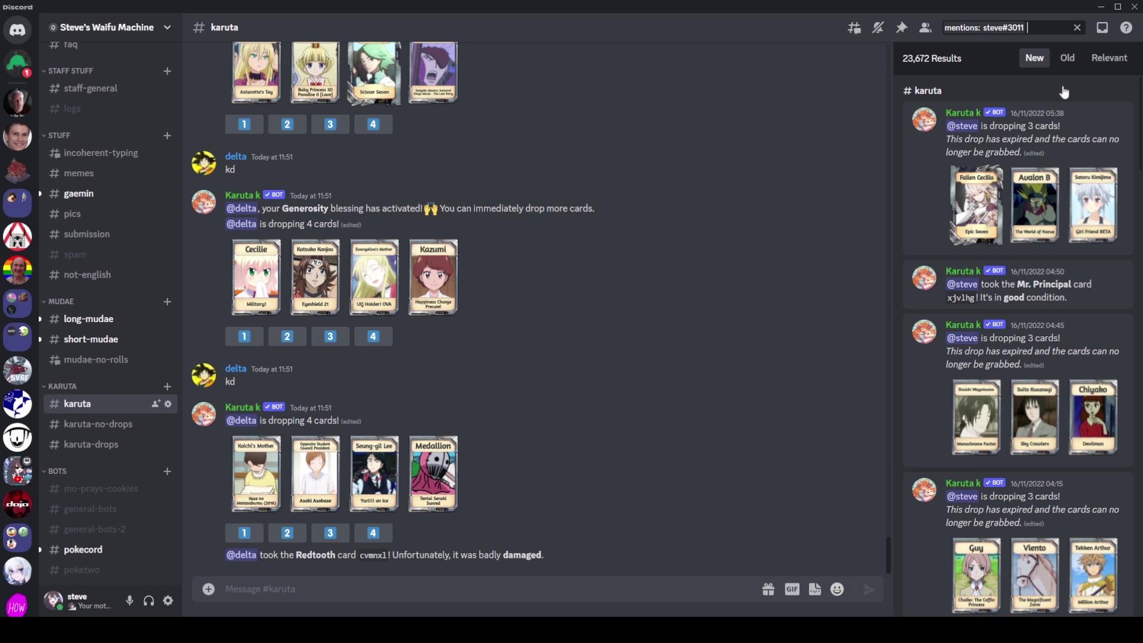
Add a 'during:' filter for 28 January 2023, then select that date token
left_click(1034, 25)
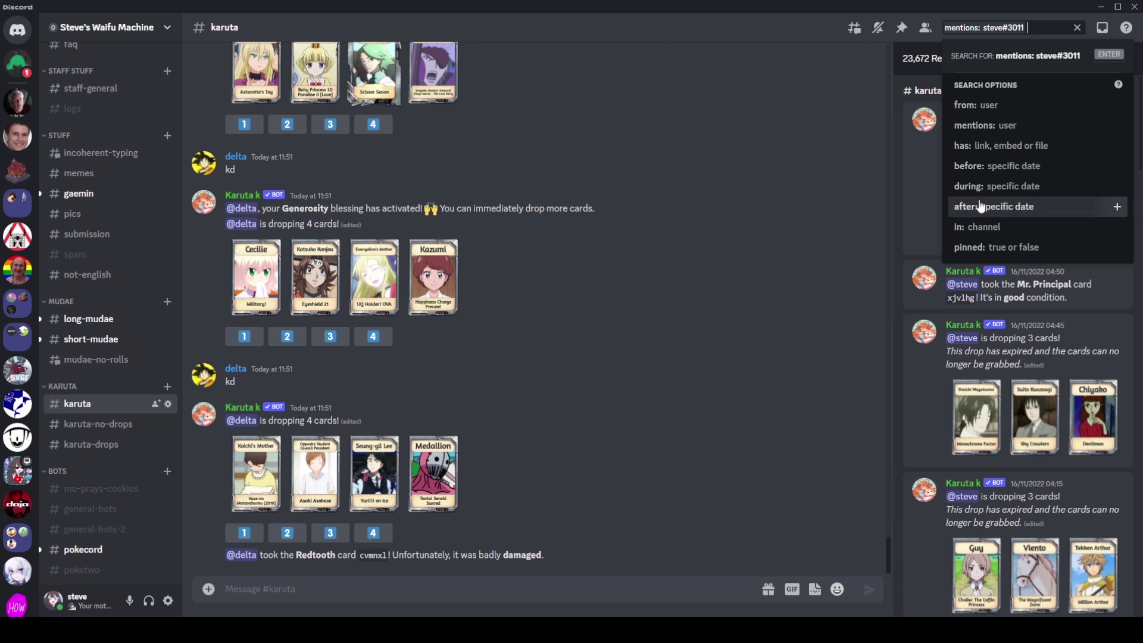
left_click(991, 186)
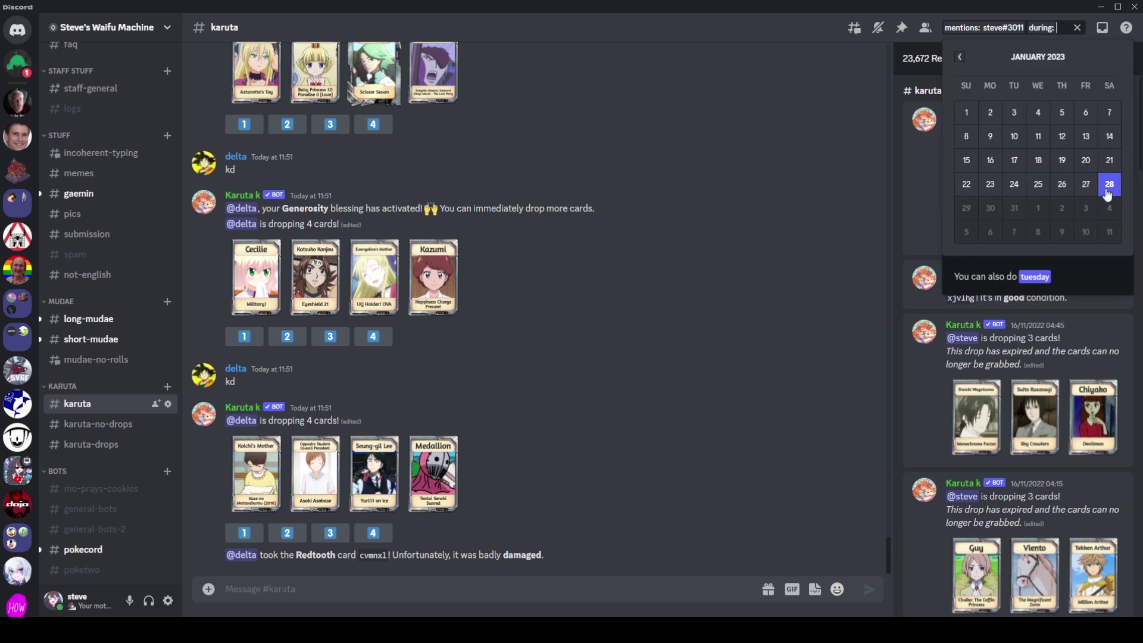
left_click(1109, 184)
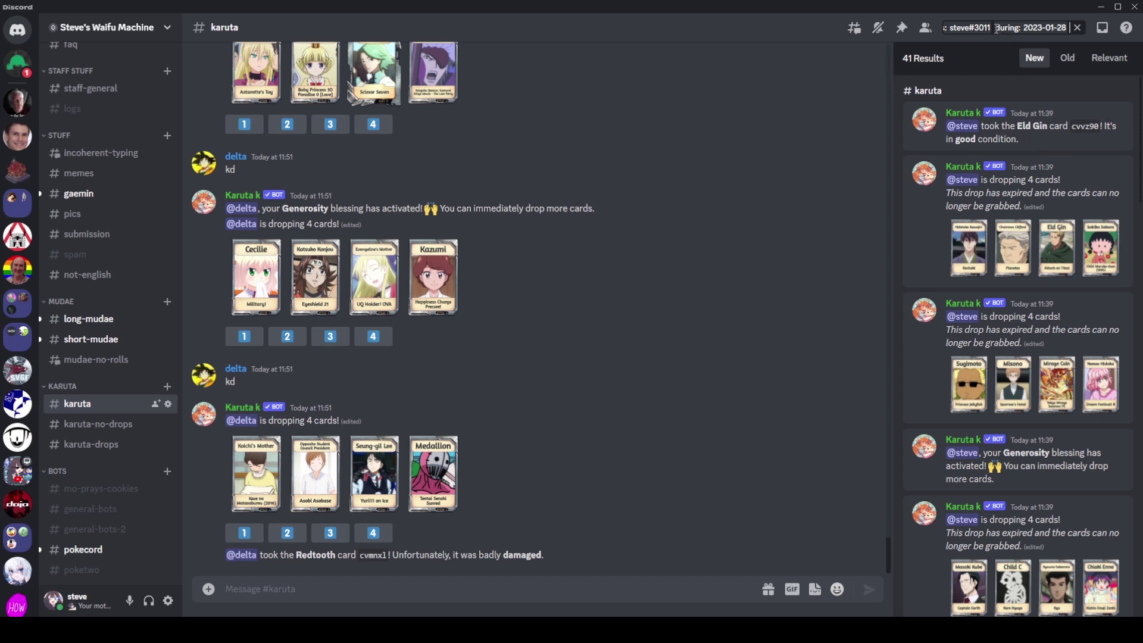
left_click_drag(995, 28, 1065, 28)
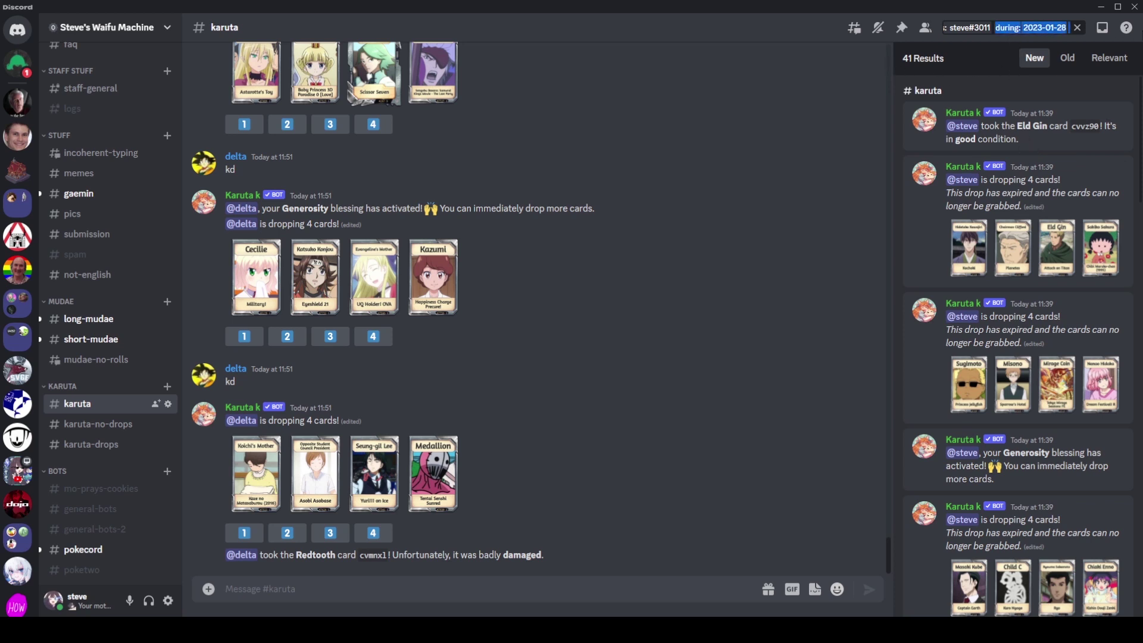
type("before:")
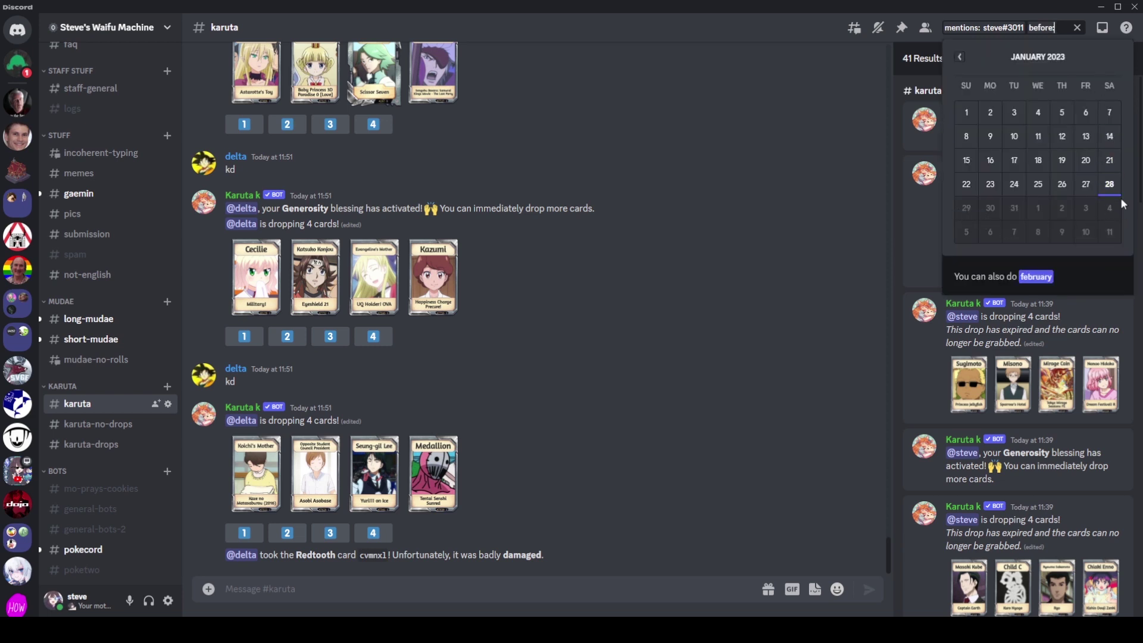
Set a 'before:' filter of 29 January 2023, returning 28,857 results
left_click(1111, 185)
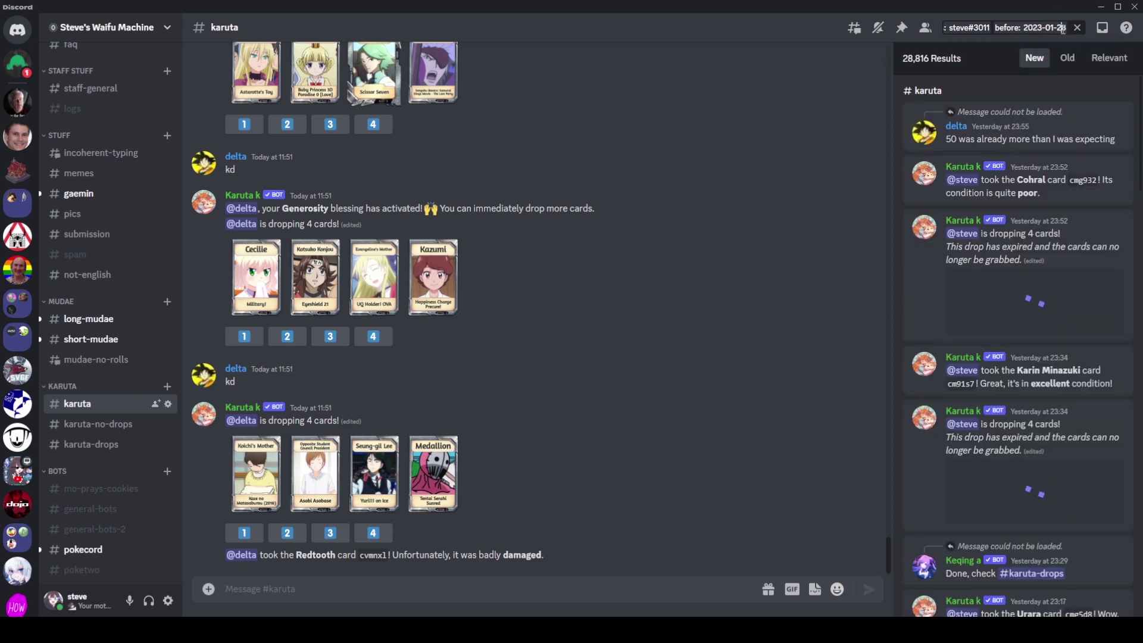
key("BackSpace")
type("7")
key("Return")
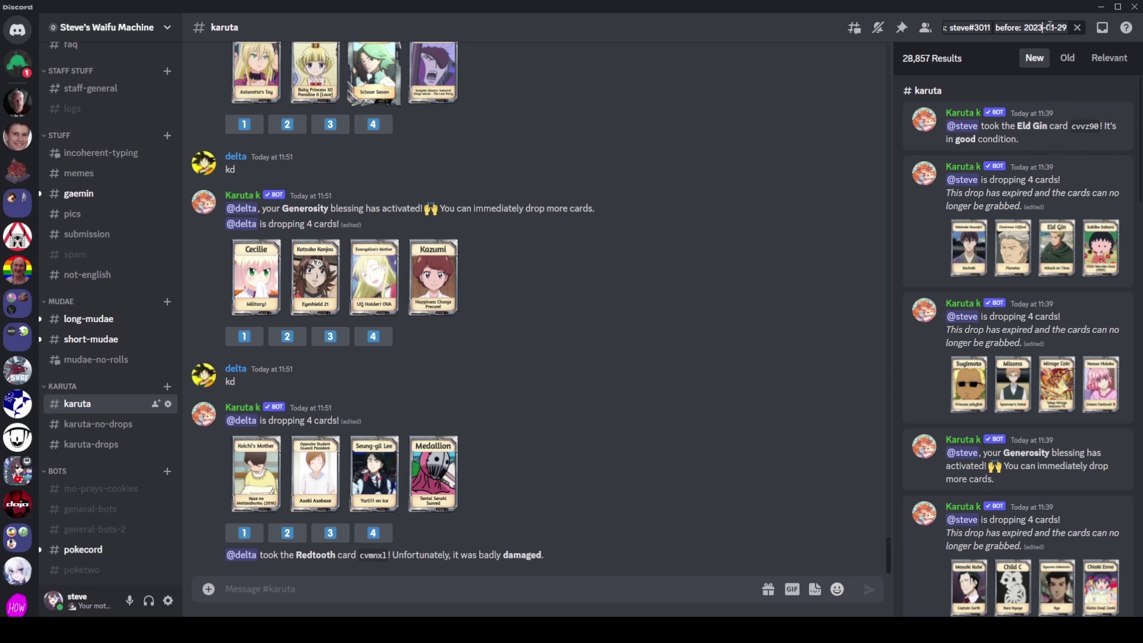
Change the before-date year to 2025 and rerun the search, still 28,857 results
key("BackSpace")
type("5")
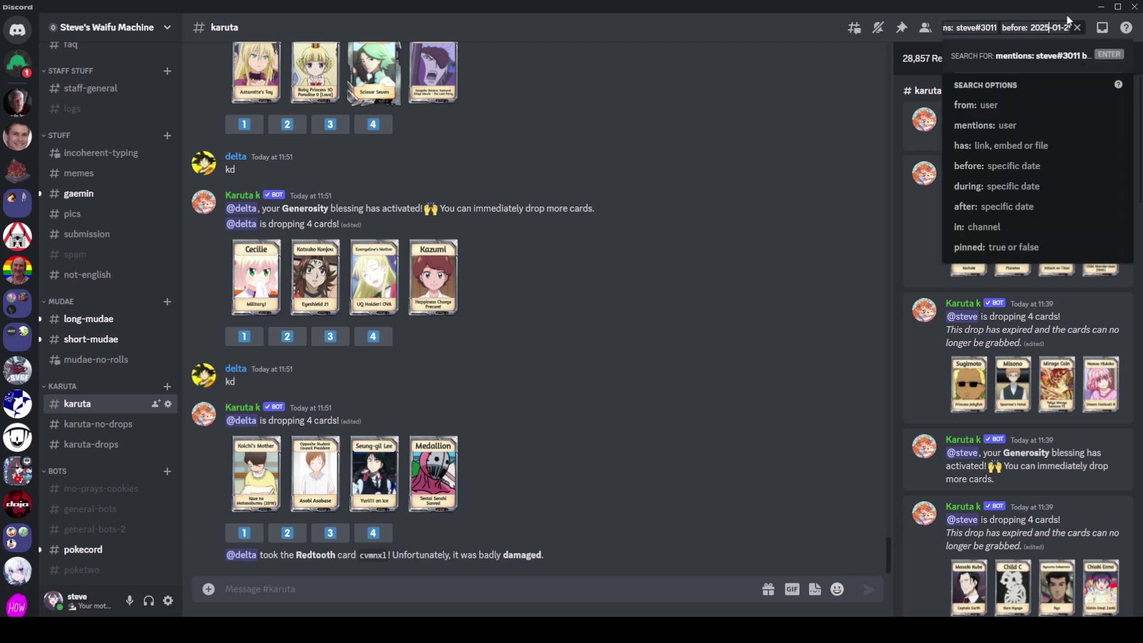
key("Return")
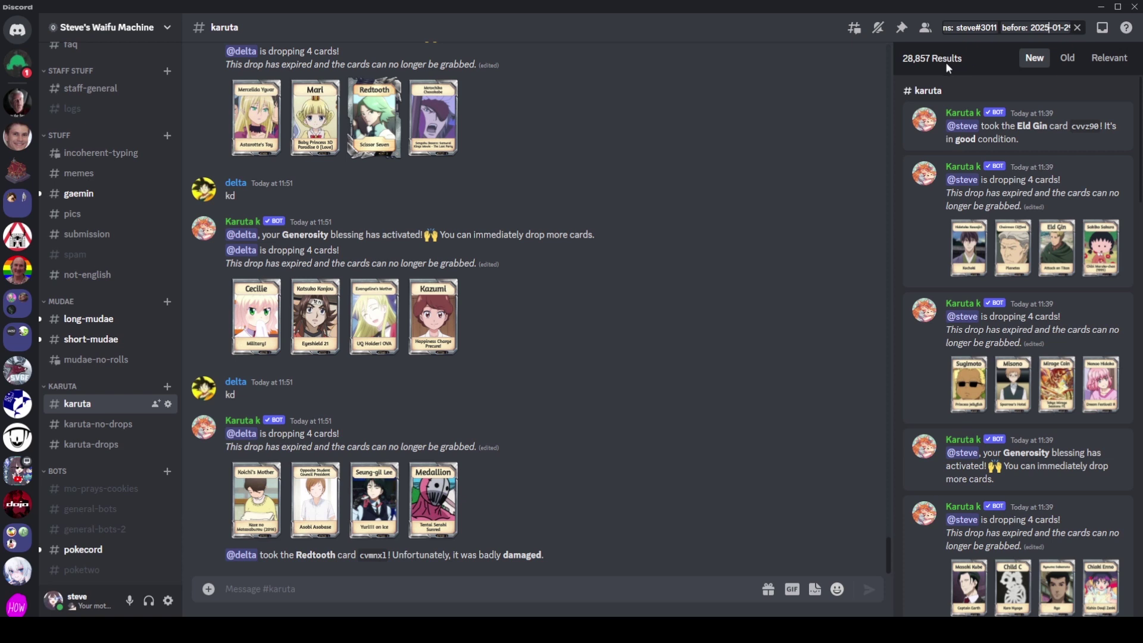
key("Home")
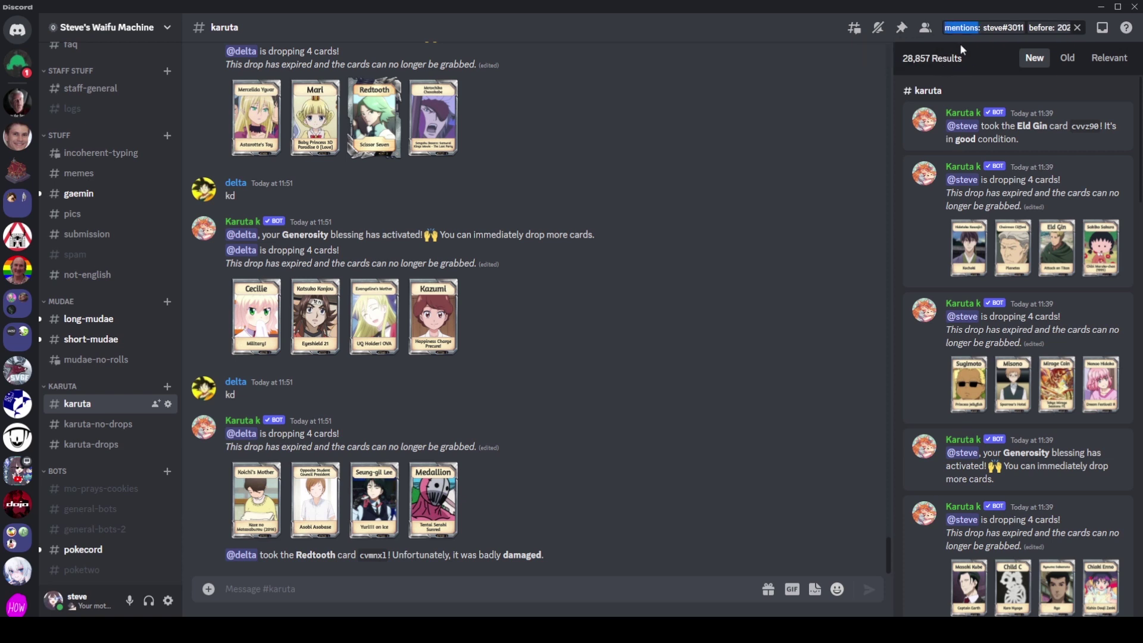